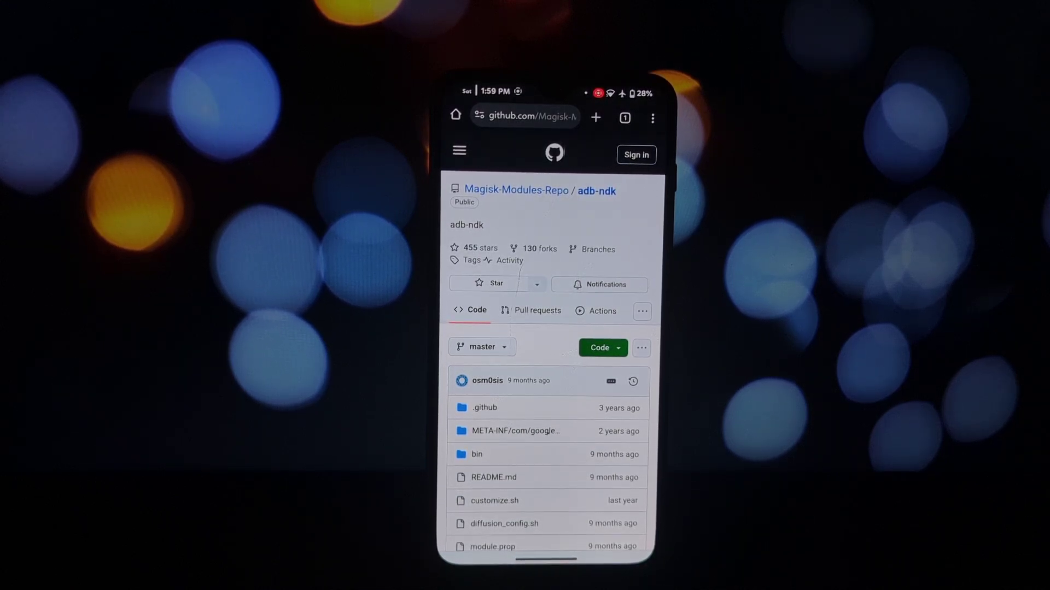
{"action": "scroll", "coordinate": [545, 370], "scroll_direction": "down", "scroll_amount": 4}
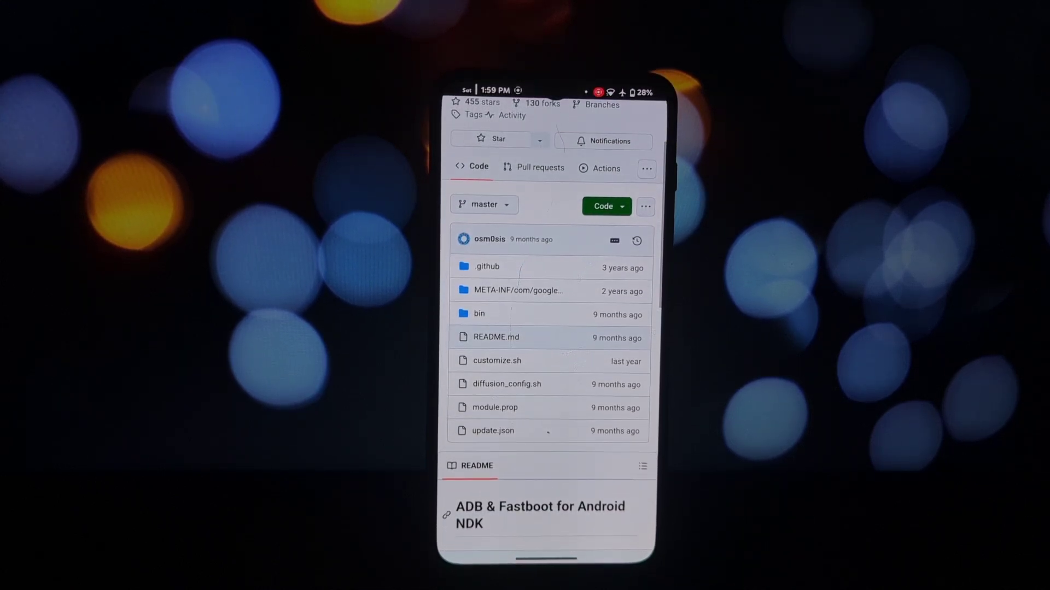
{"action": "scroll", "coordinate": [546, 369], "scroll_direction": "down", "scroll_amount": 5}
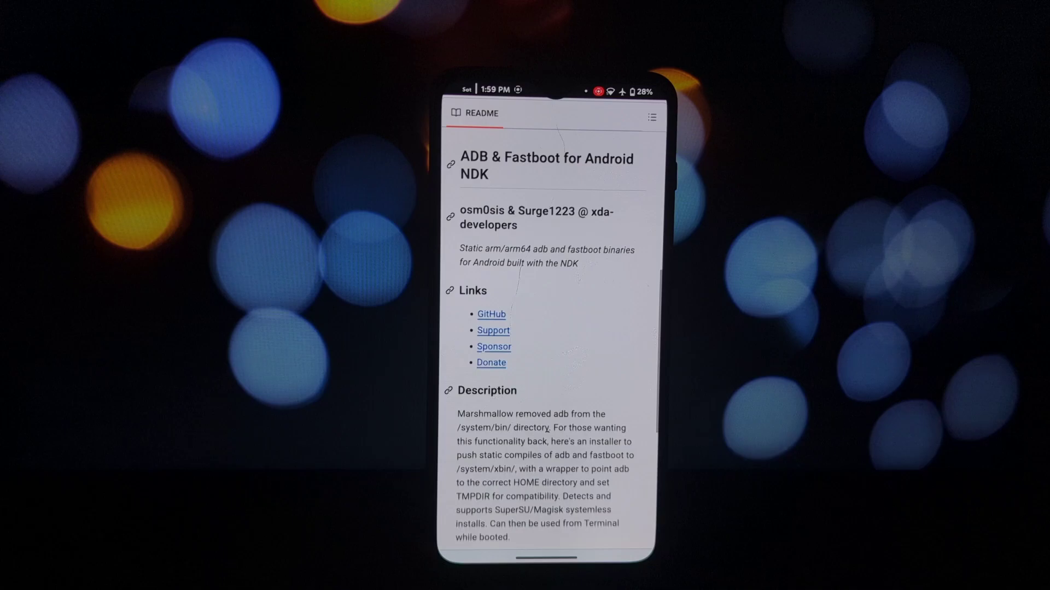
{"action": "scroll", "coordinate": [546, 369], "scroll_direction": "down", "scroll_amount": 2}
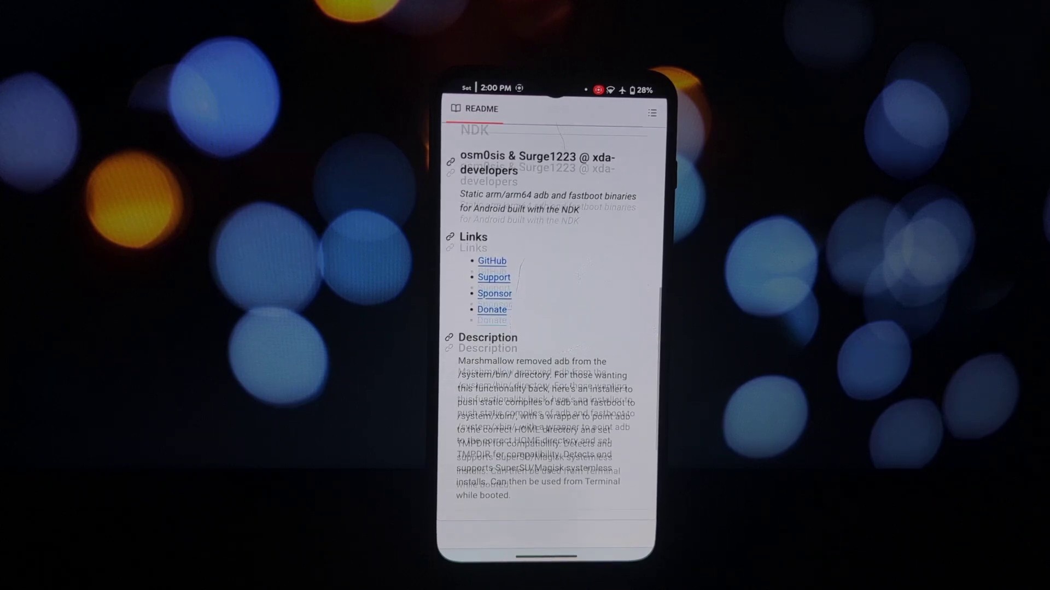
{"action": "scroll", "coordinate": [547, 328], "scroll_direction": "down", "scroll_amount": 5}
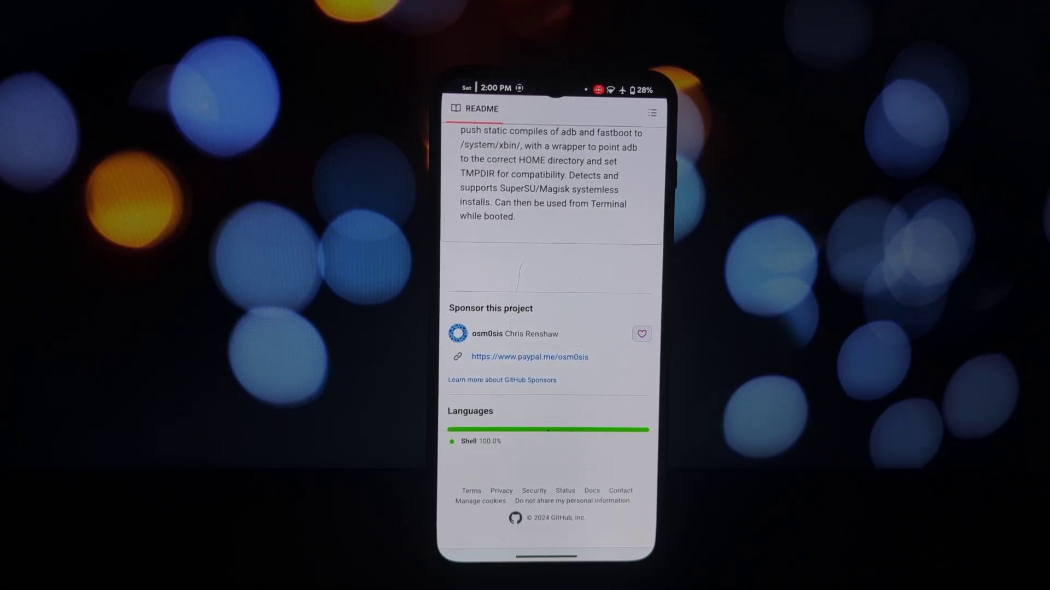
{"action": "scroll", "coordinate": [547, 329], "scroll_direction": "up", "scroll_amount": 8}
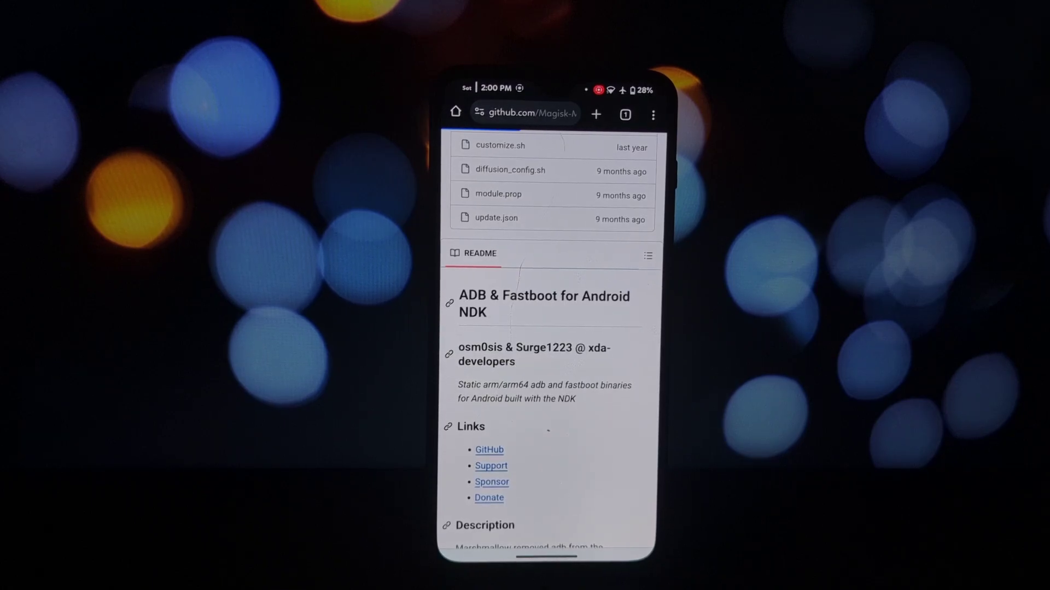
{"action": "scroll", "coordinate": [547, 329], "scroll_direction": "down", "scroll_amount": 3}
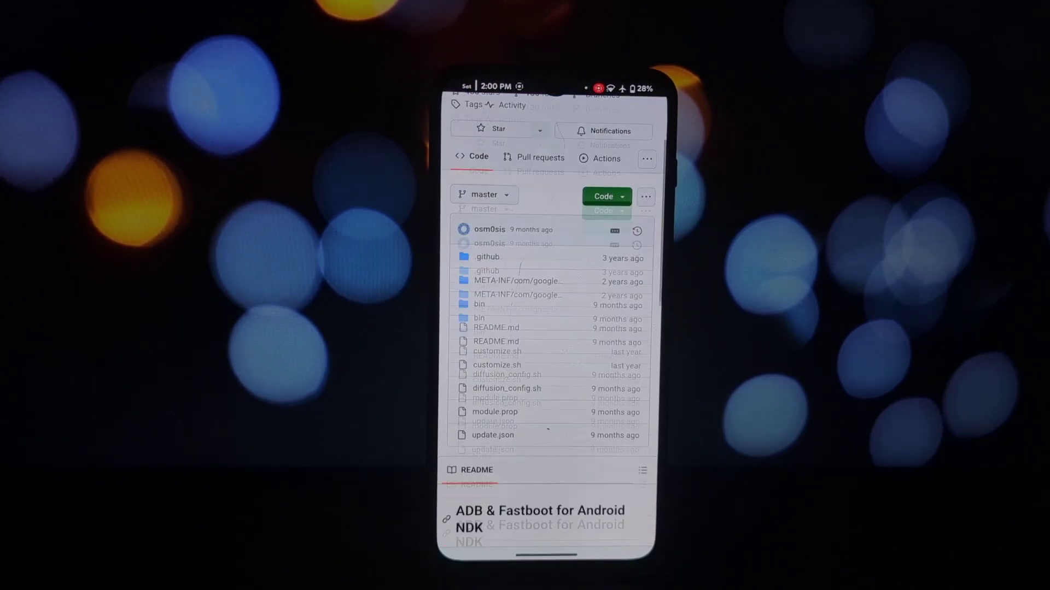
{"action": "scroll", "coordinate": [547, 329], "scroll_direction": "down", "scroll_amount": 10}
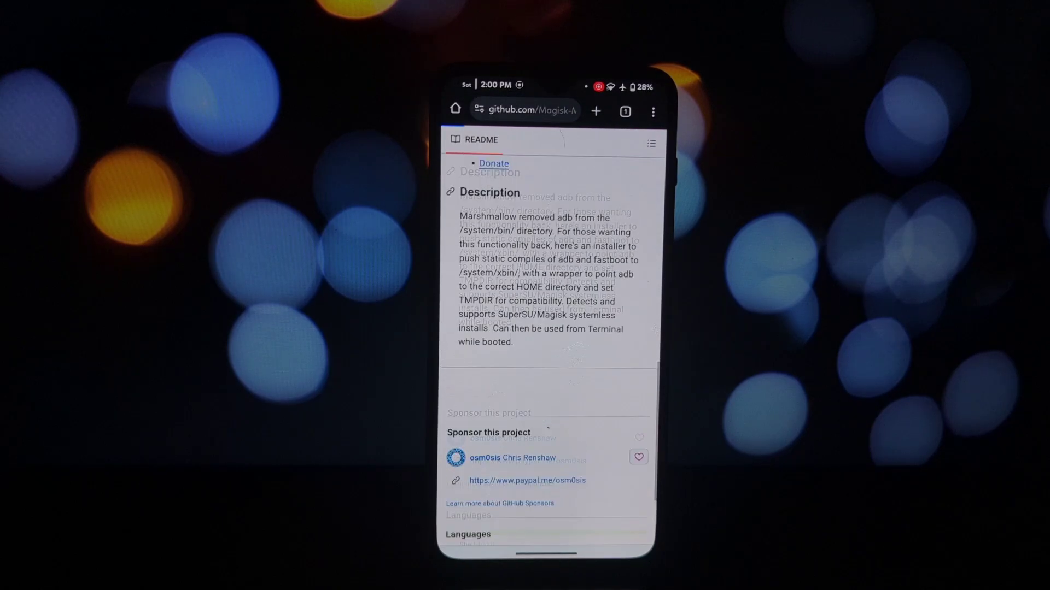
Scroll the adb-ndk README through Links, Description, sponsor and languages, then back to its heading.
{"action": "left_click", "coordinate": [529, 385]}
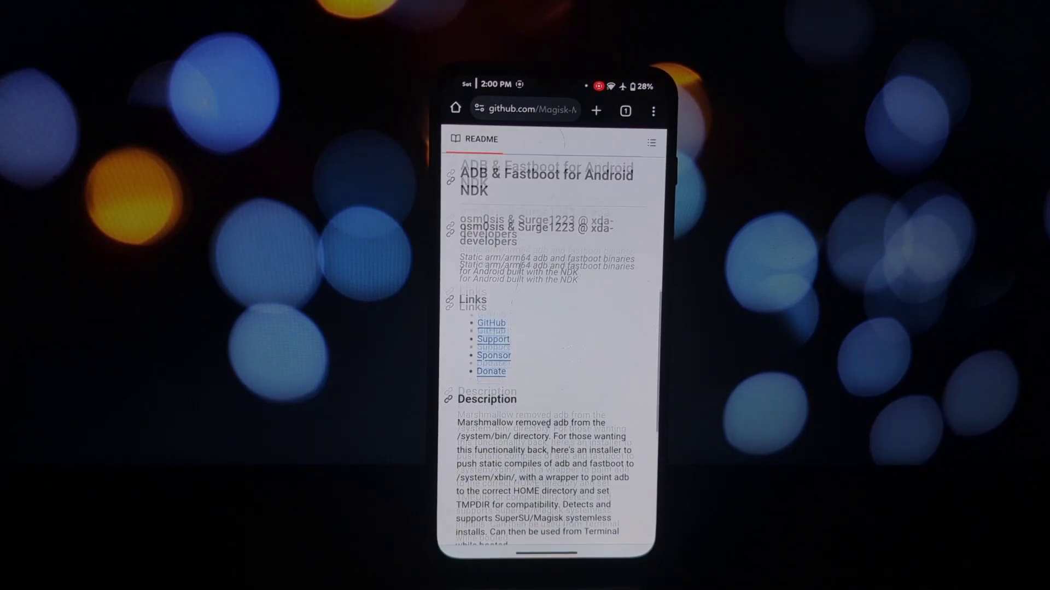
{"action": "scroll", "coordinate": [546, 369], "scroll_direction": "down", "scroll_amount": 5}
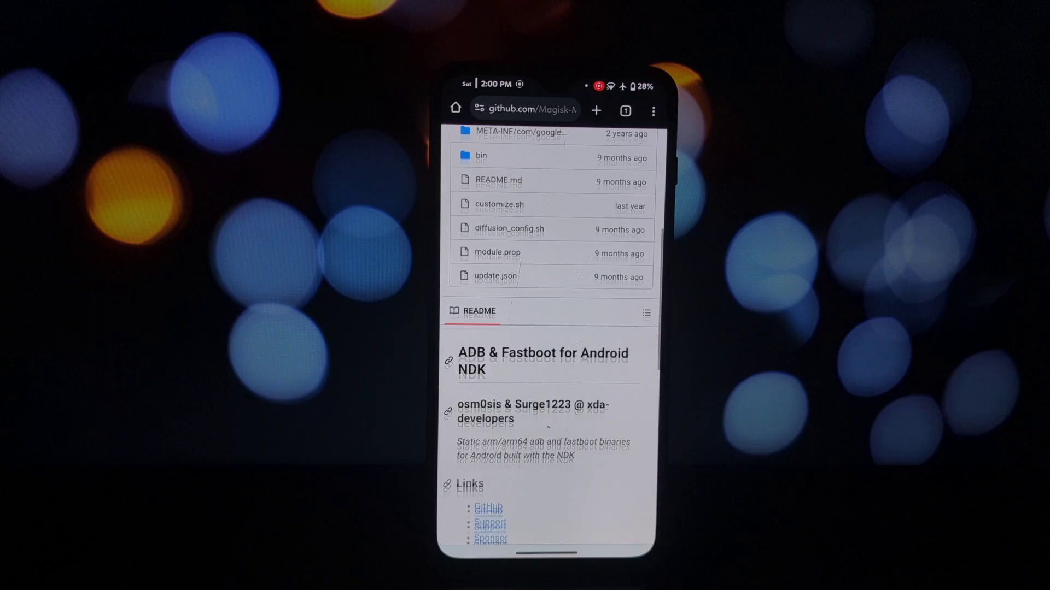
{"action": "scroll", "coordinate": [546, 369], "scroll_direction": "down", "scroll_amount": 3}
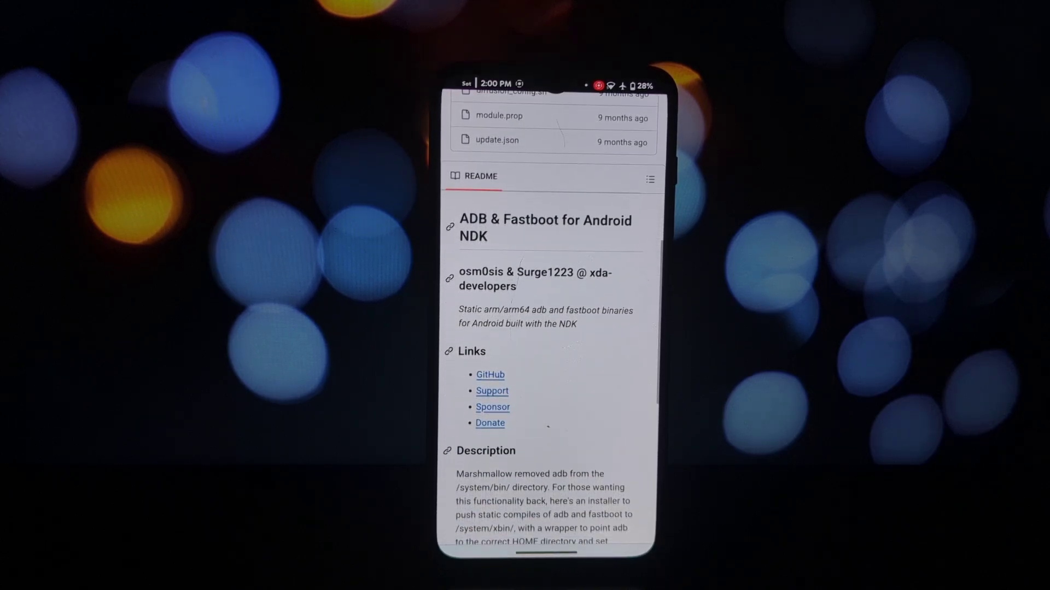